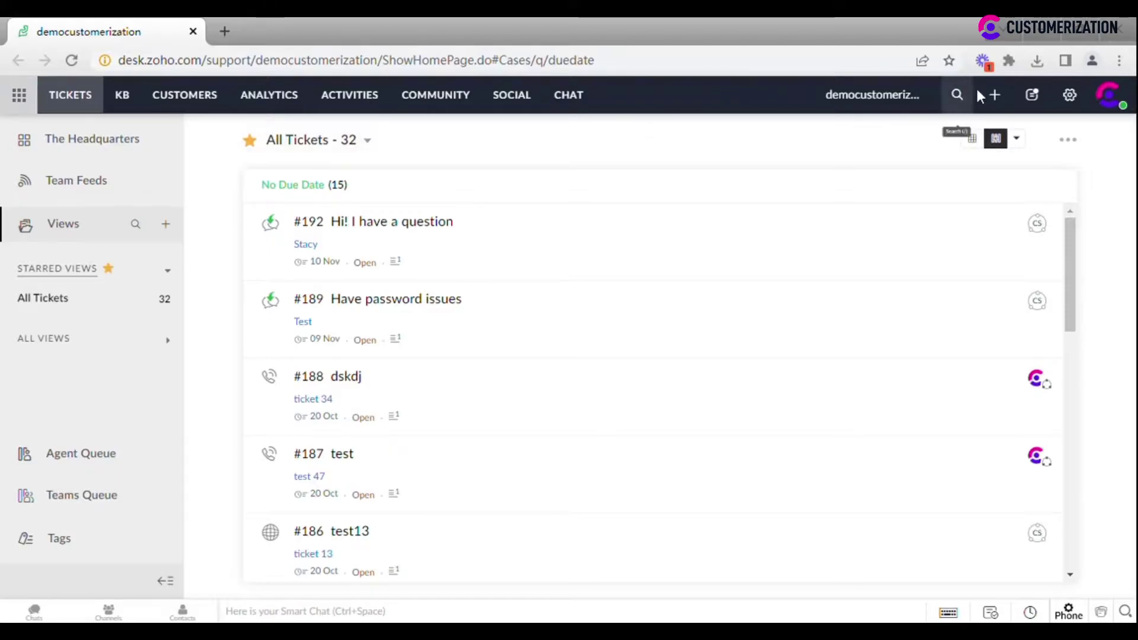
From Setup, open Agents under Users and Control and start a New Agent.
{"action": "left_click", "coordinate": [1072, 98]}
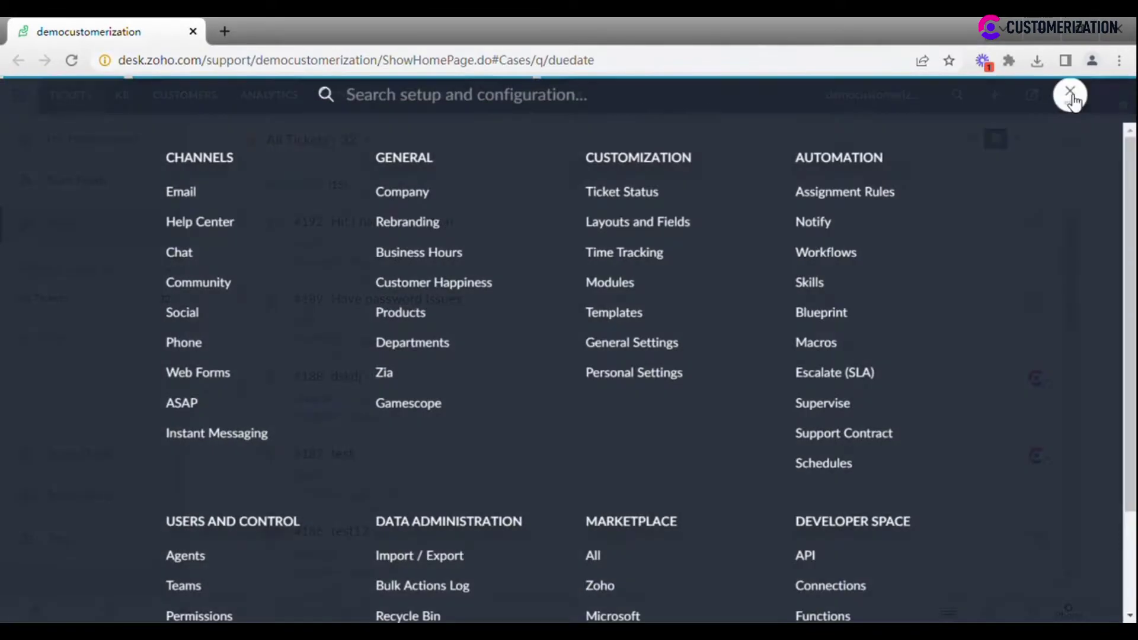
{"action": "scroll", "coordinate": [293, 466], "scroll_direction": "down", "scroll_amount": 2}
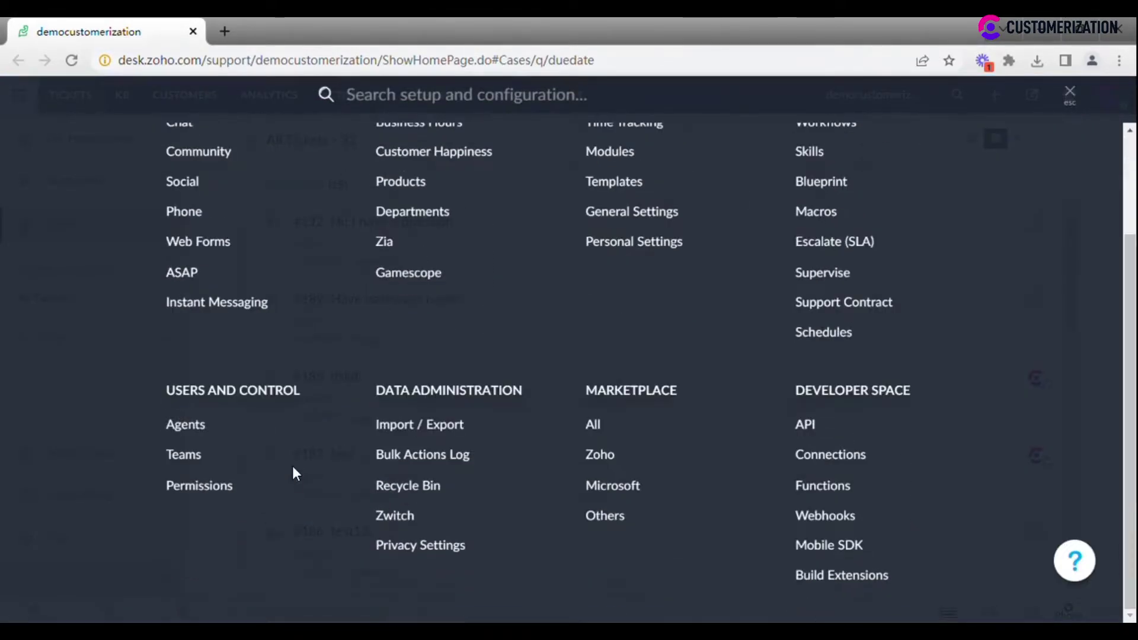
{"action": "left_click", "coordinate": [186, 427]}
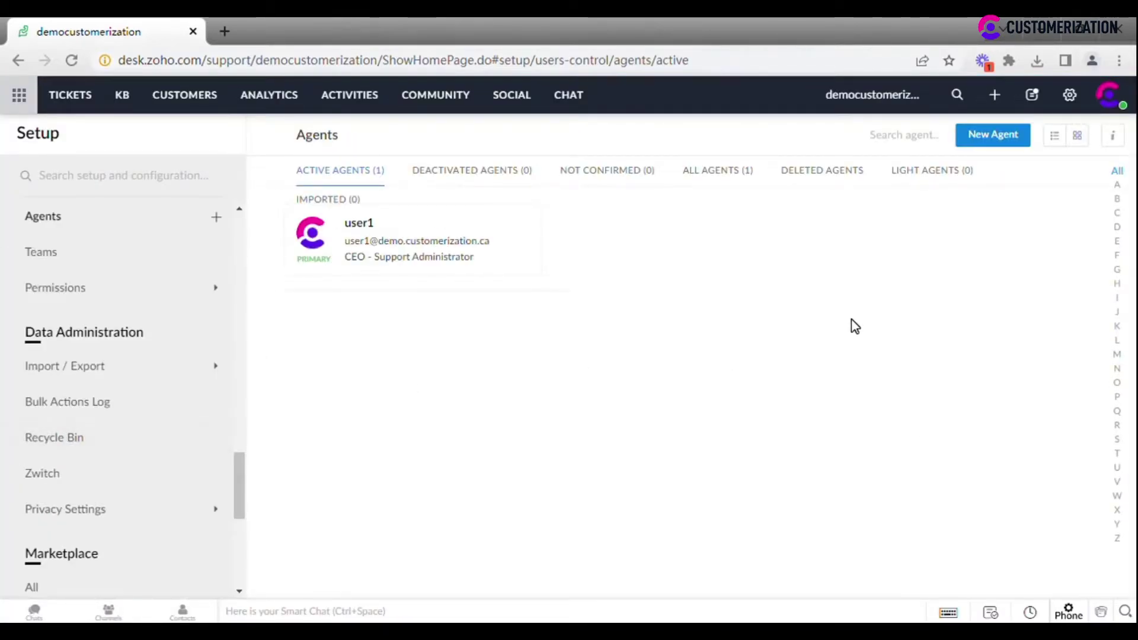
{"action": "left_click", "coordinate": [983, 152]}
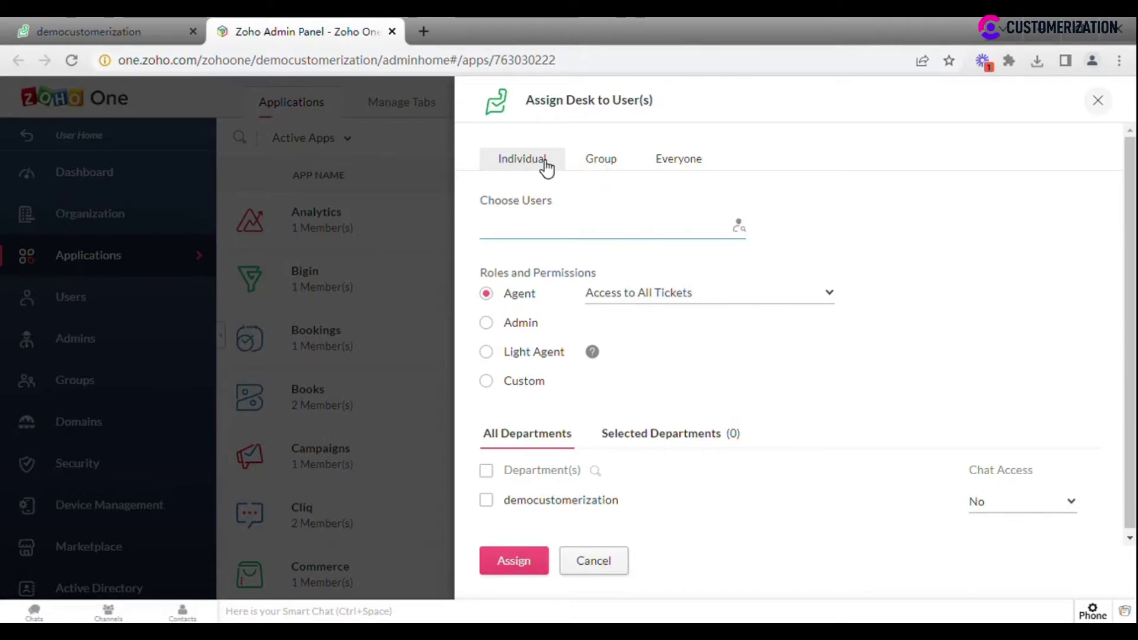
Review the Group and Everyone assignment options, then return to Individual and list the users.
{"action": "left_click", "coordinate": [589, 171]}
{"action": "left_click", "coordinate": [680, 172]}
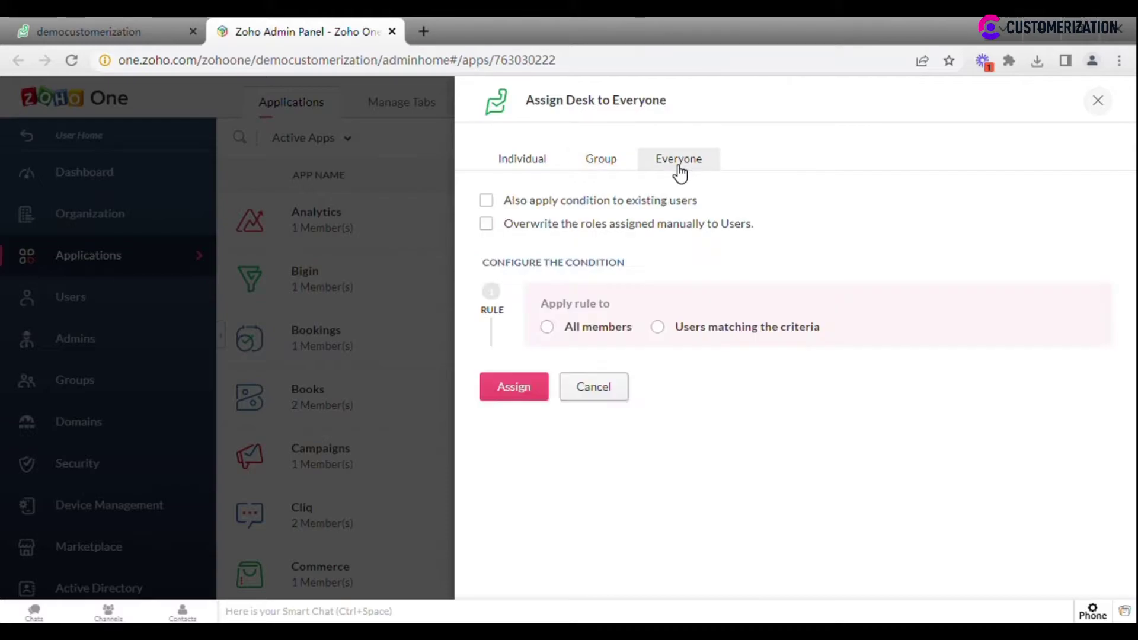
{"action": "left_click", "coordinate": [521, 171]}
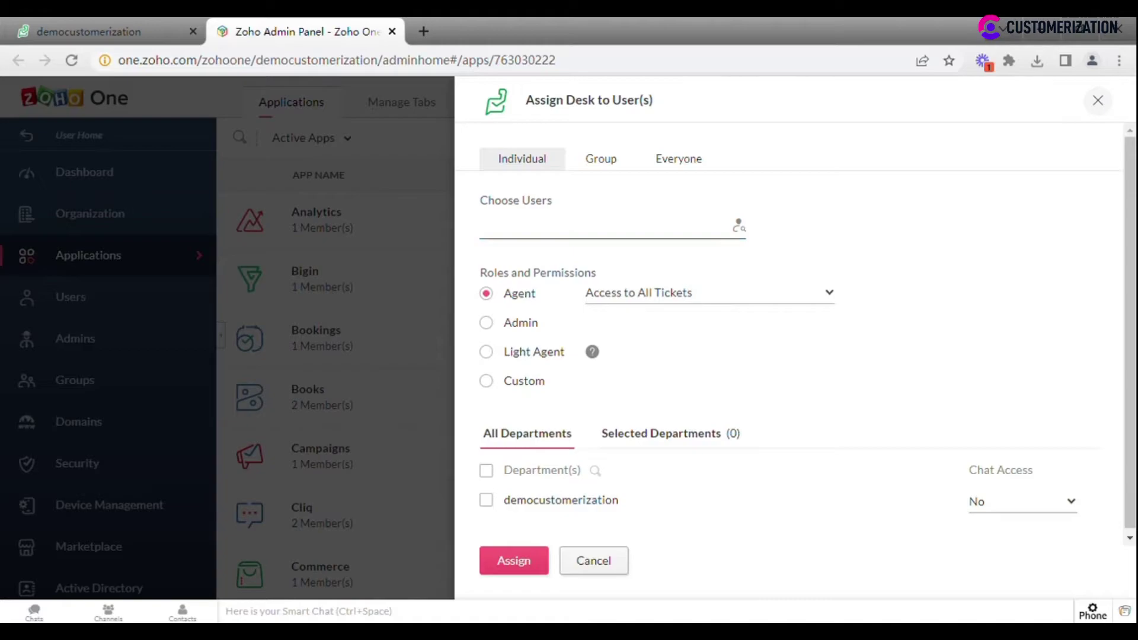
{"action": "left_click", "coordinate": [557, 226]}
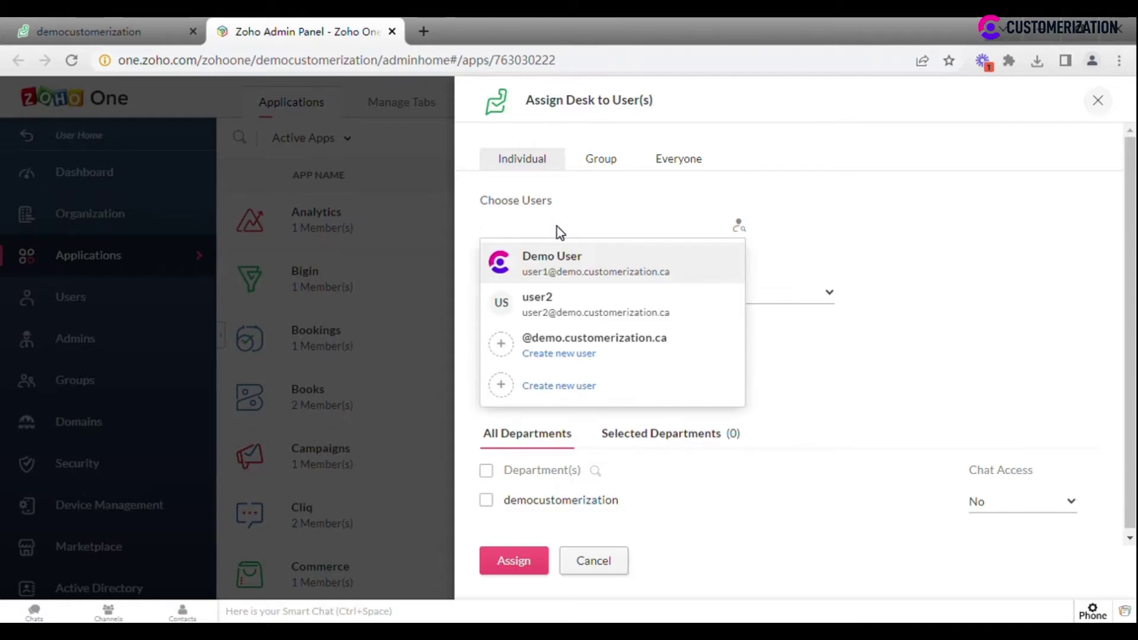
Create a new user with first name user3, a matching e-mail and a generated, hidden password.
{"action": "left_click", "coordinate": [578, 348]}
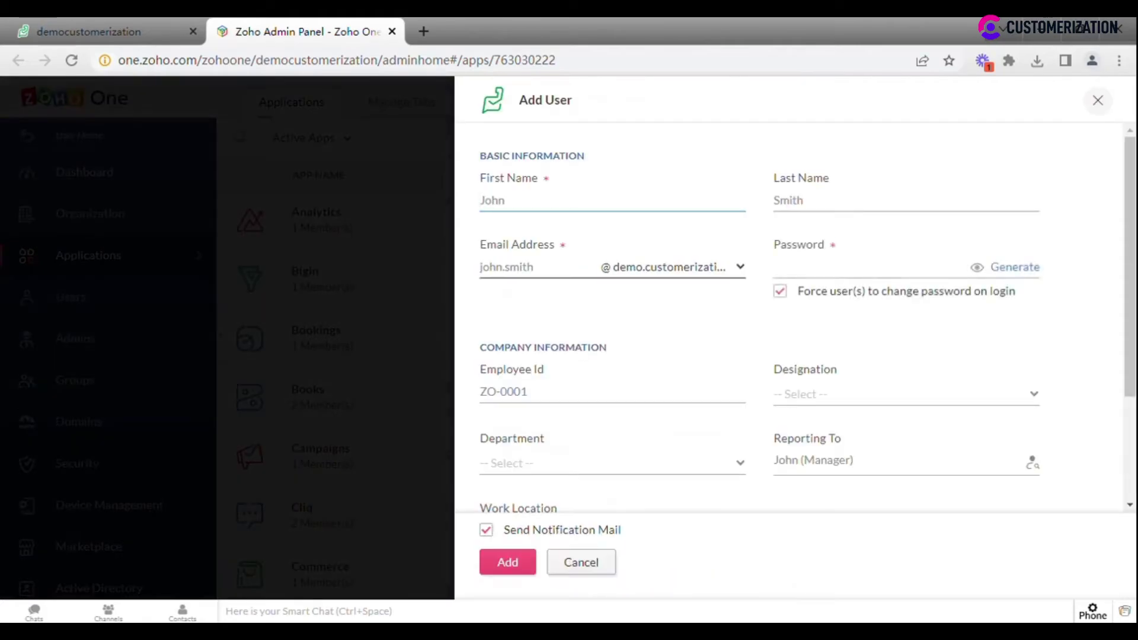
{"action": "type", "text": "user3"}
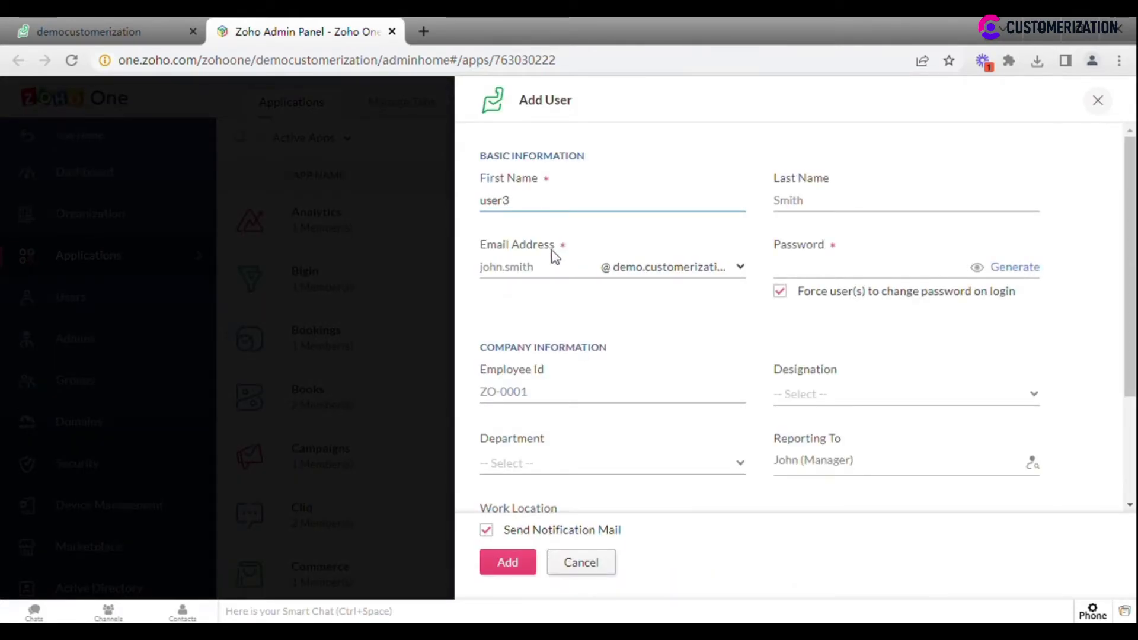
{"action": "left_click", "coordinate": [536, 266]}
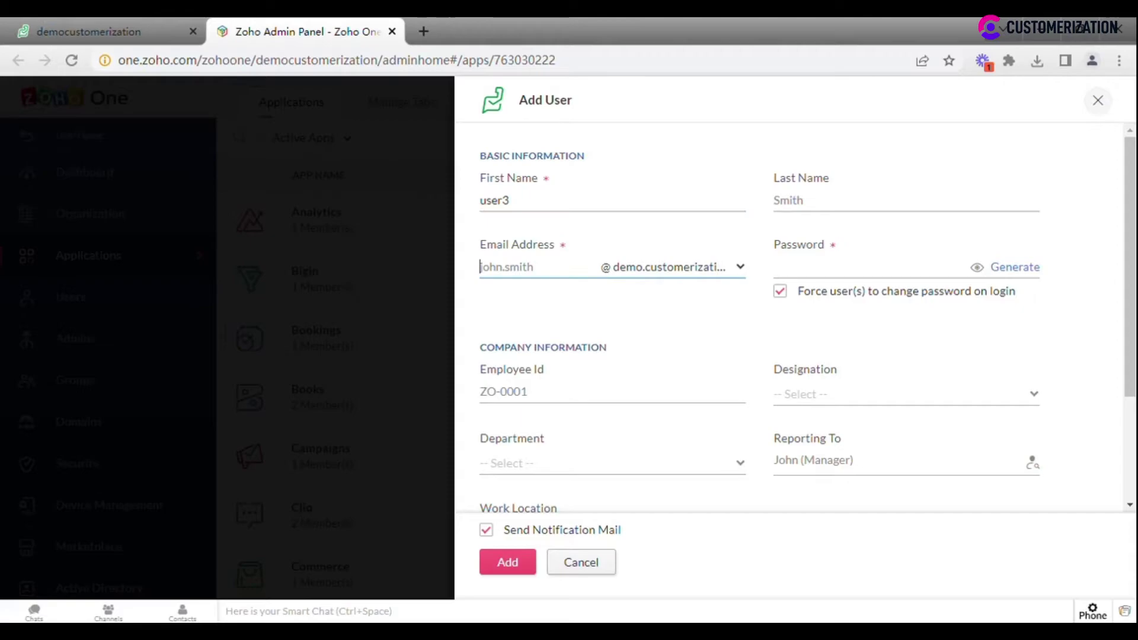
{"action": "type", "text": "user3"}
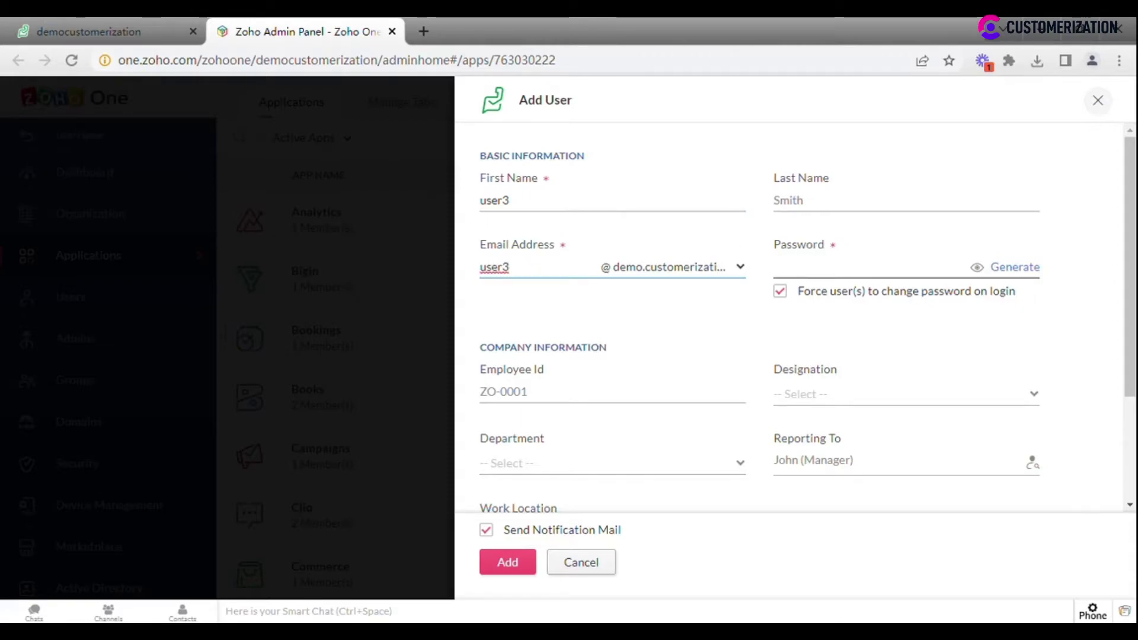
{"action": "left_click", "coordinate": [1009, 269]}
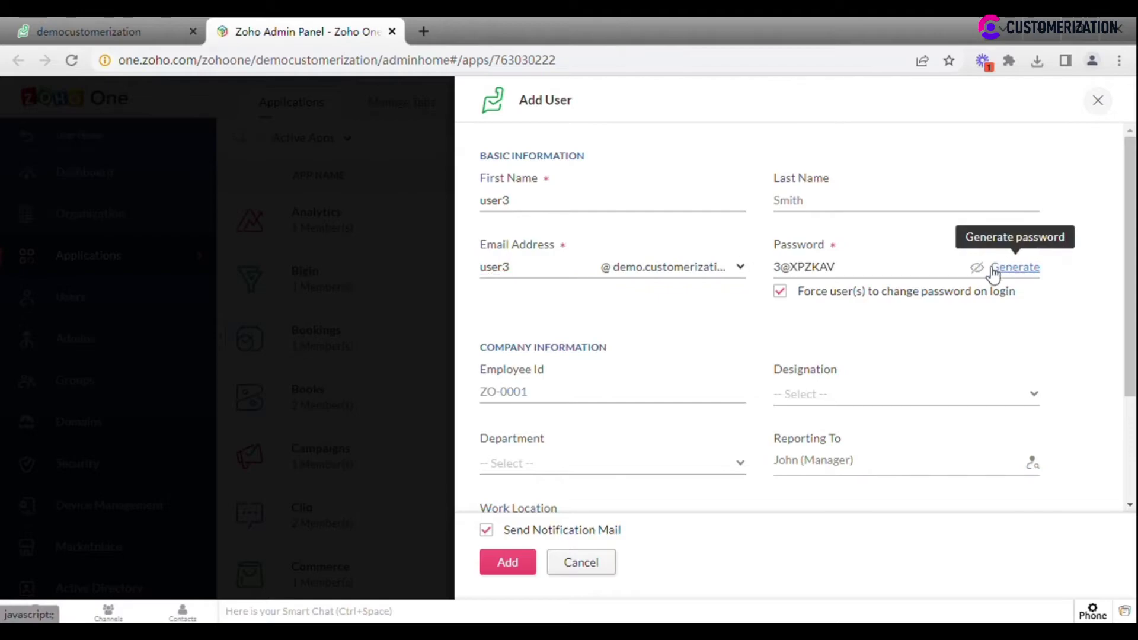
{"action": "left_click", "coordinate": [978, 270]}
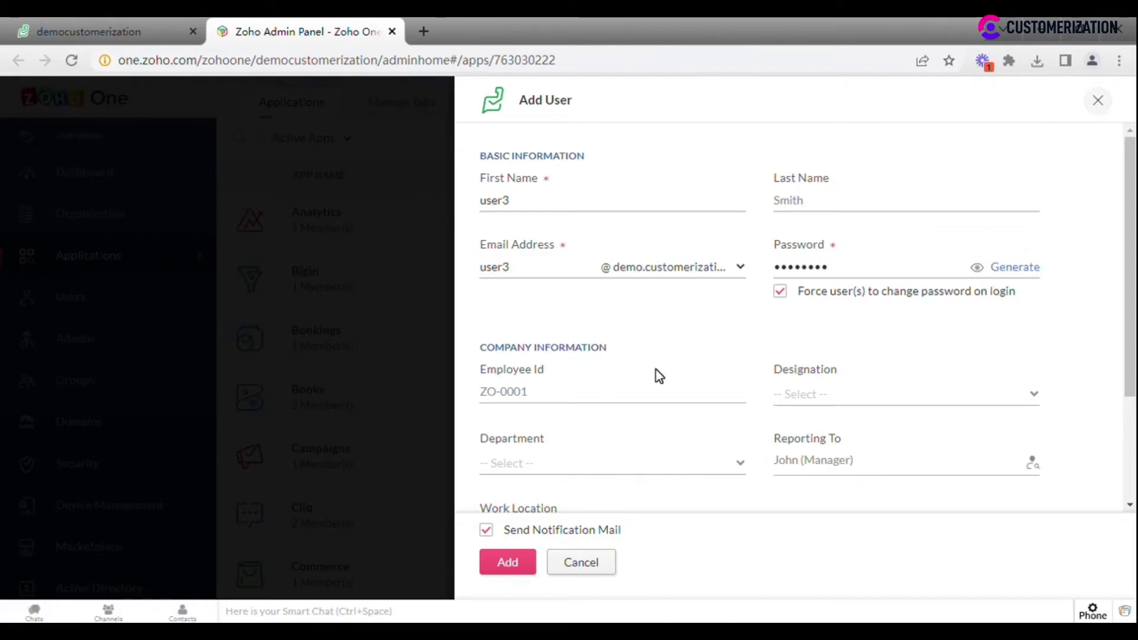
{"action": "scroll", "coordinate": [657, 375], "scroll_direction": "down", "scroll_amount": 3}
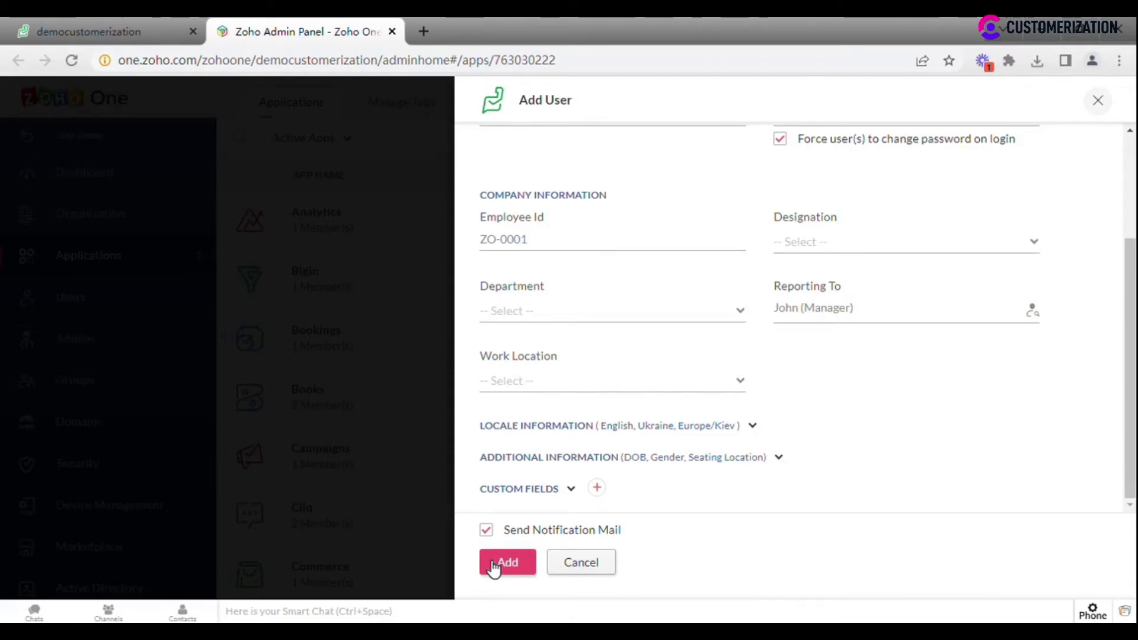
Discard the new user and select user2 for Desk assignment.
{"action": "left_click", "coordinate": [587, 571]}
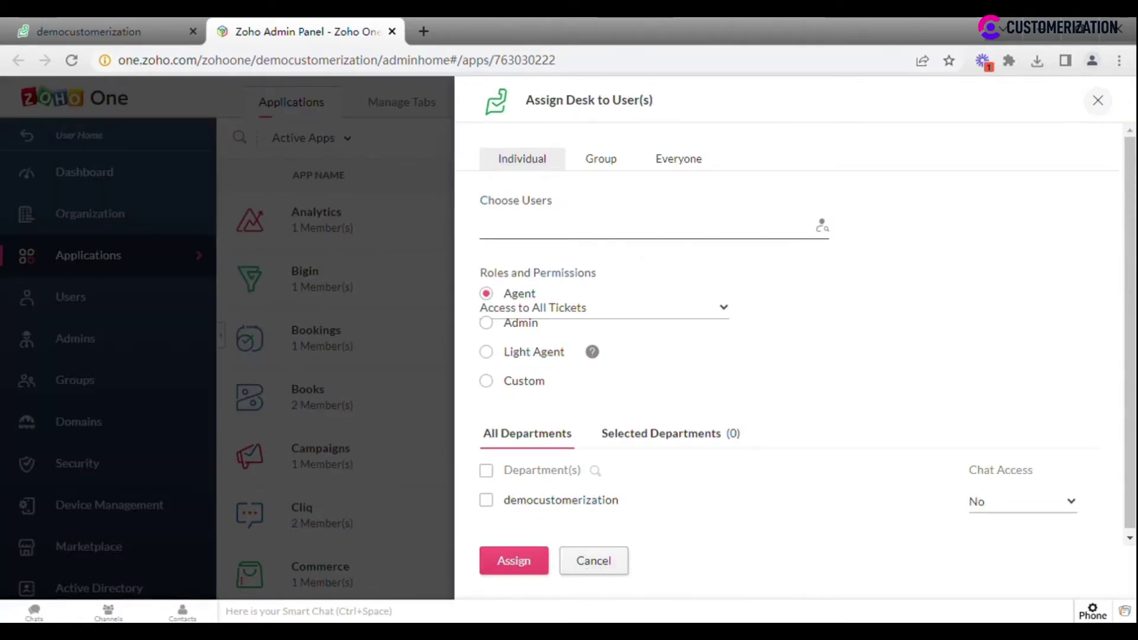
{"action": "left_click", "coordinate": [636, 236]}
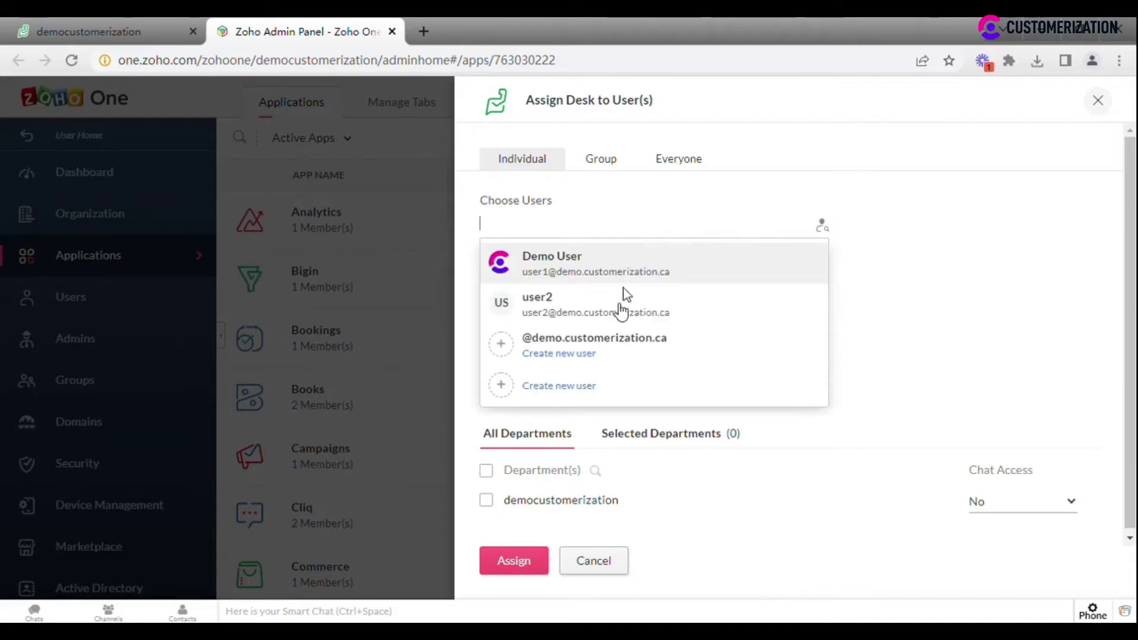
{"action": "left_click", "coordinate": [619, 320]}
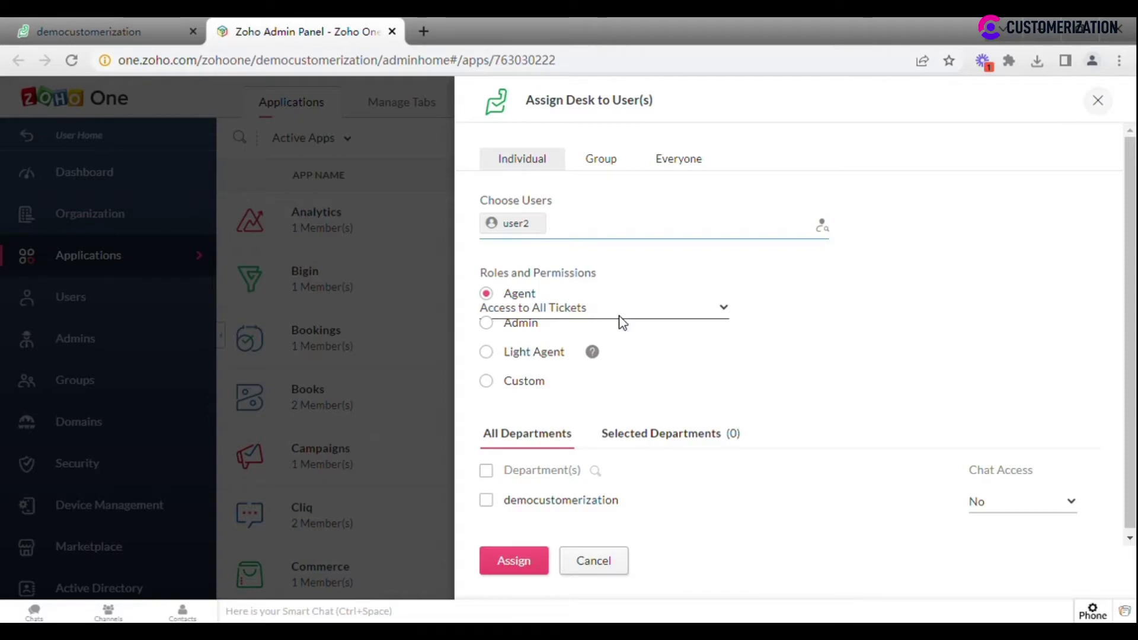
{"action": "left_click", "coordinate": [621, 323]}
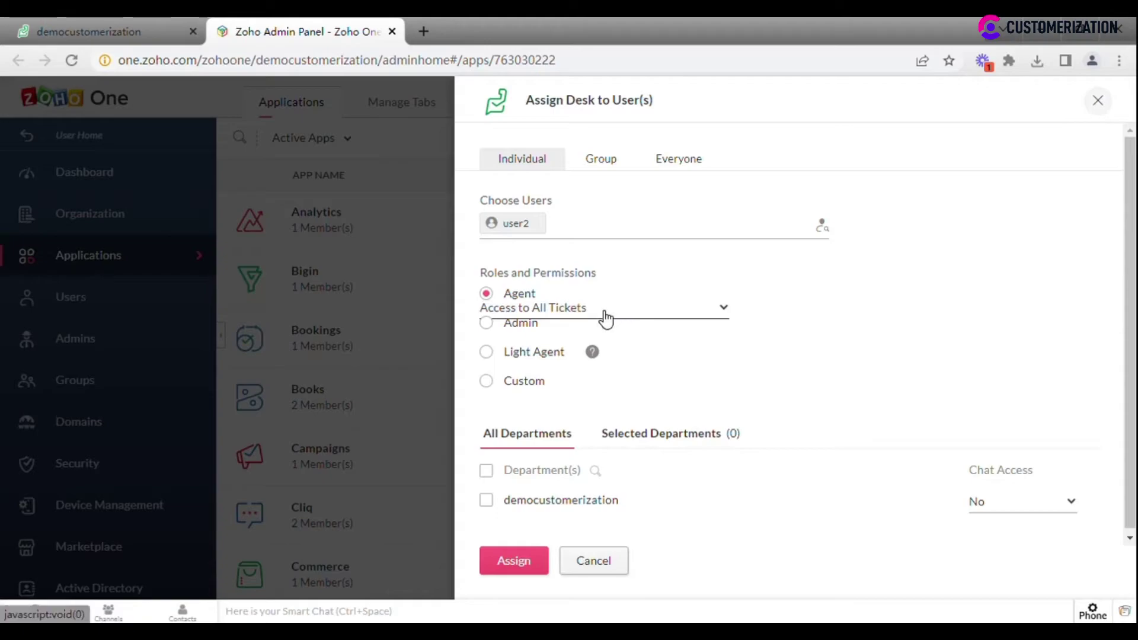
Keep Agent access to all tickets, enable chat access for democustomerization, and assign Desk to user2.
{"action": "left_click", "coordinate": [605, 319]}
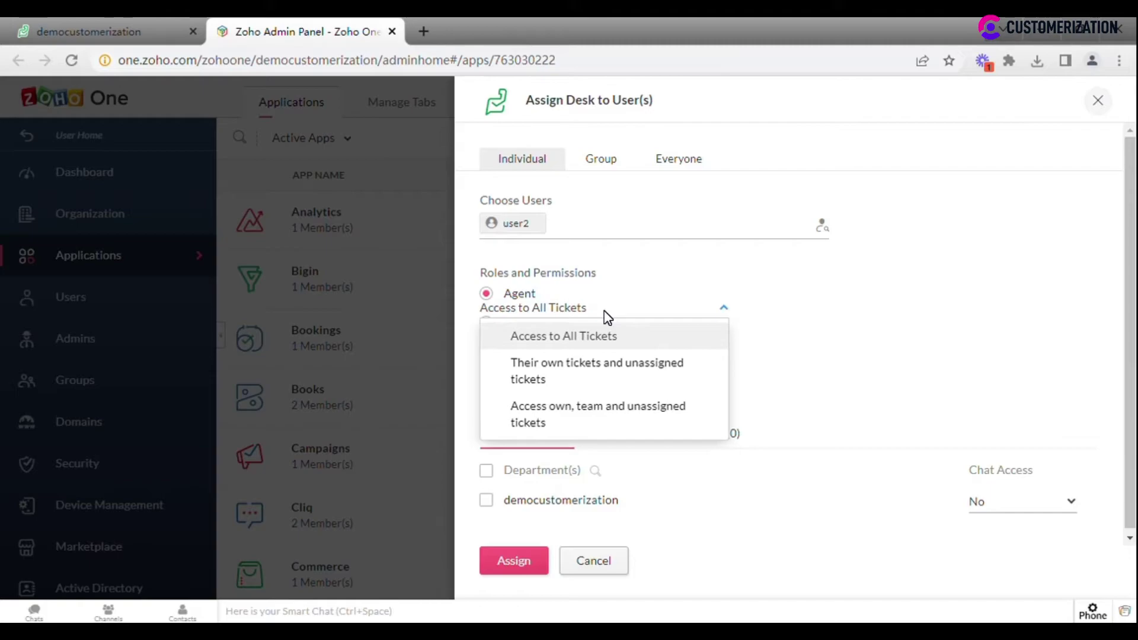
{"action": "left_click", "coordinate": [608, 318]}
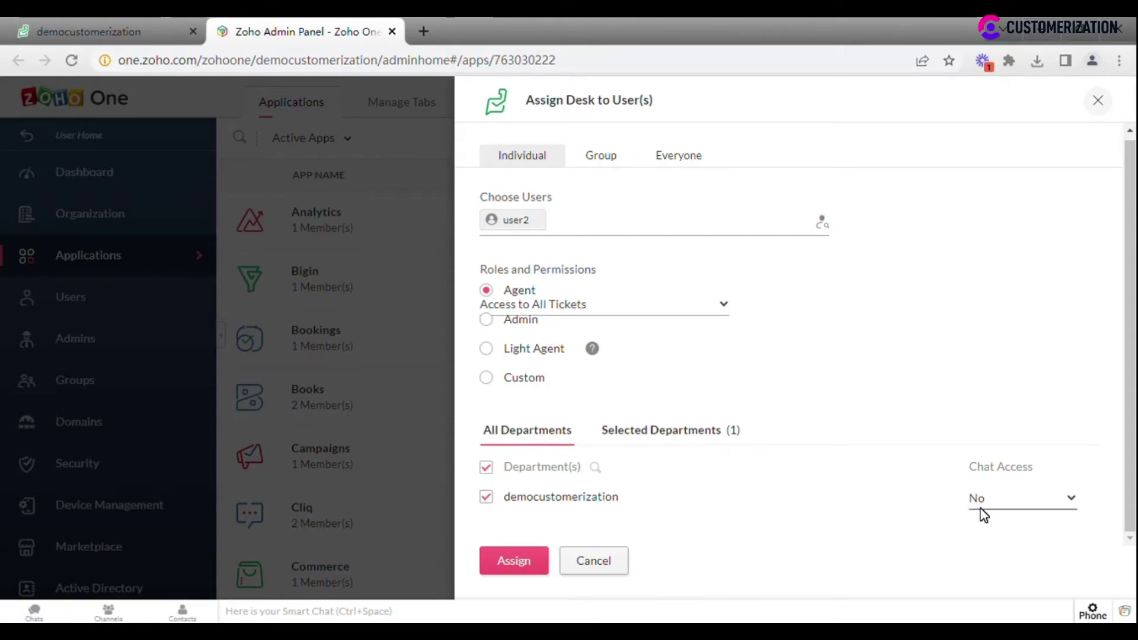
{"action": "left_click", "coordinate": [995, 501]}
{"action": "left_click", "coordinate": [1006, 529]}
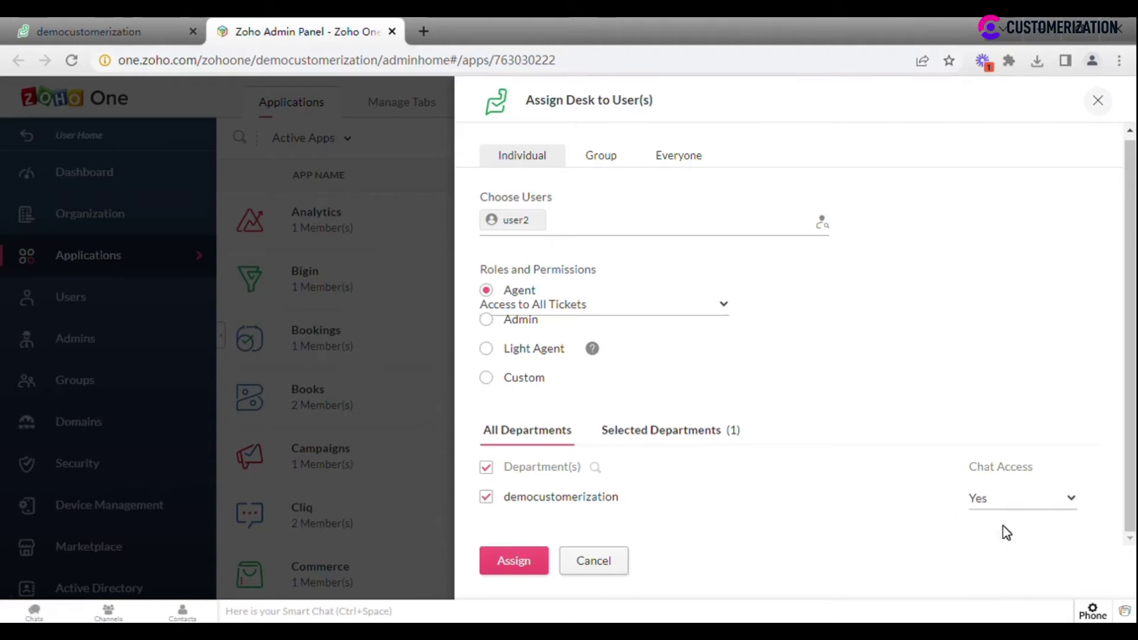
{"action": "left_click", "coordinate": [531, 557]}
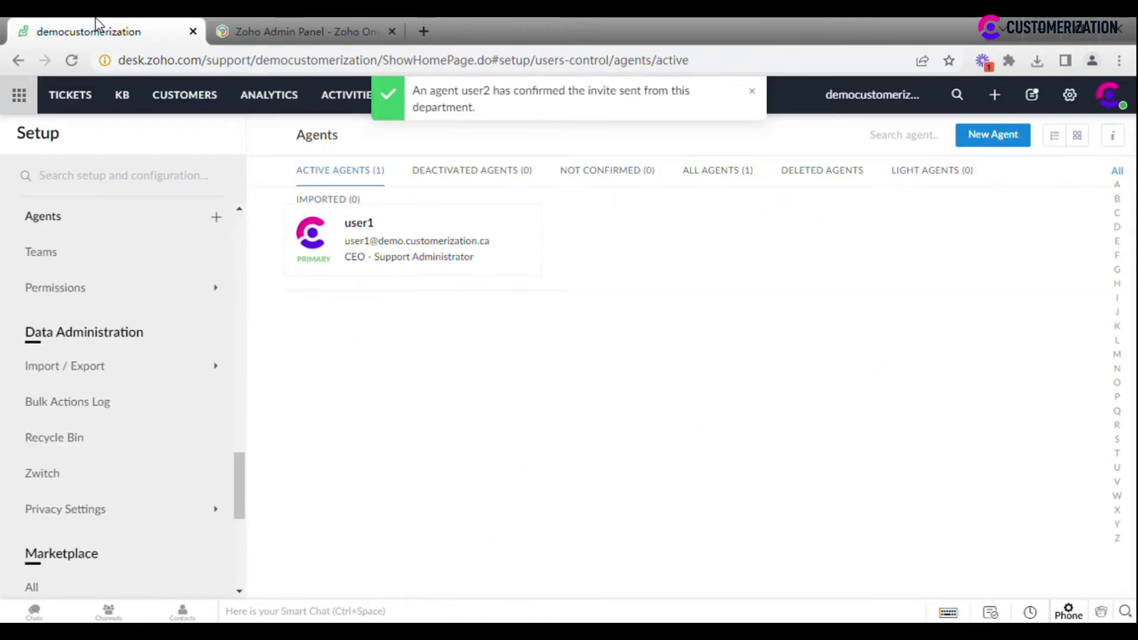
Reload the Zoho Desk Agents page so user2 appears as an active agent, and select user2's card.
{"action": "left_click", "coordinate": [95, 21]}
{"action": "left_click", "coordinate": [71, 60]}
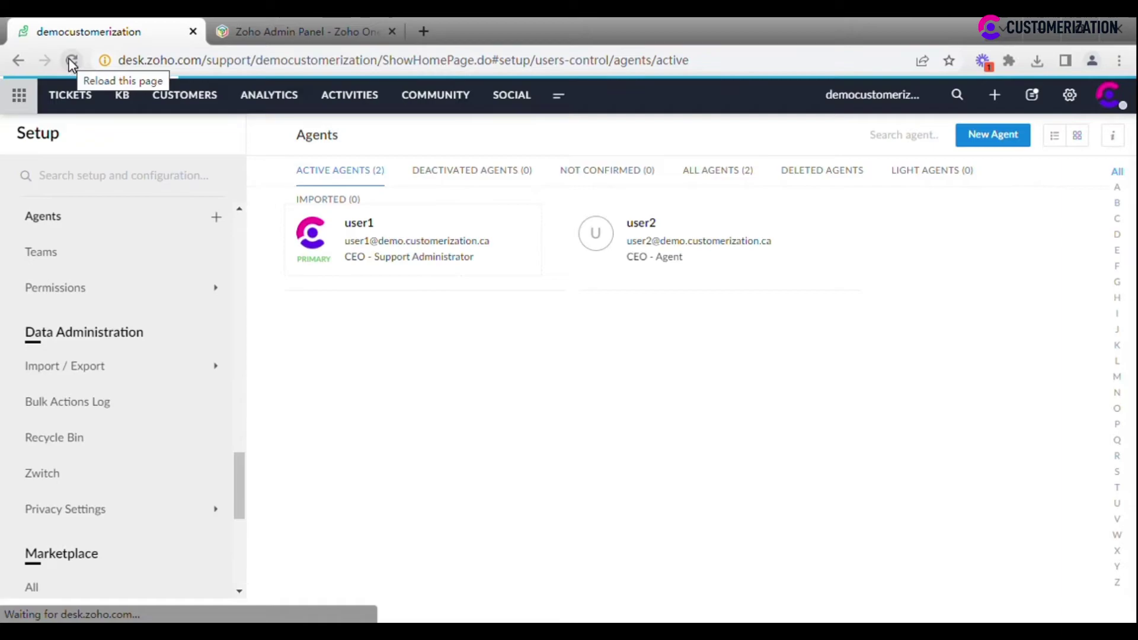
{"action": "mouse_move", "coordinate": [734, 252]}
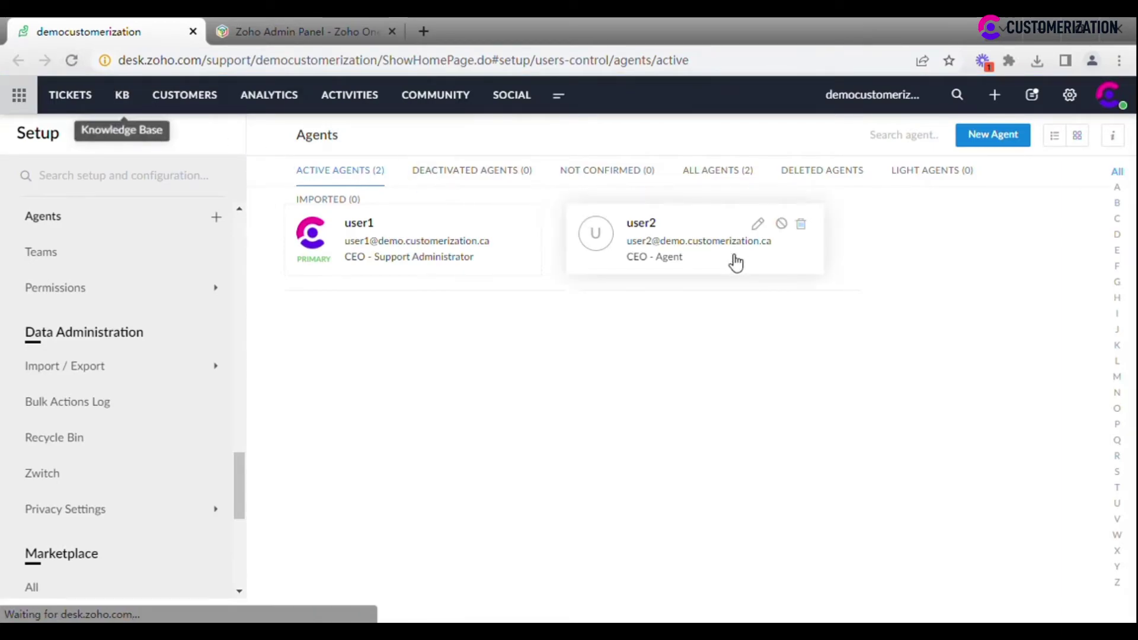
{"action": "left_click", "coordinate": [757, 226]}
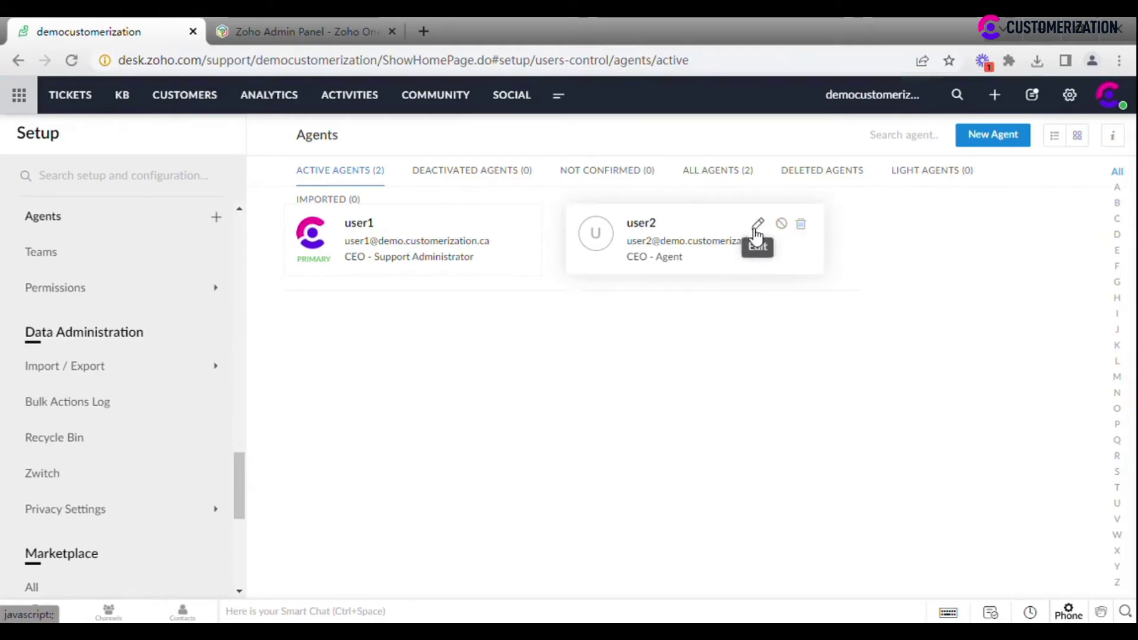
Edit user2, keep status Active, change the role to Admin, and save.
{"action": "left_click", "coordinate": [757, 228]}
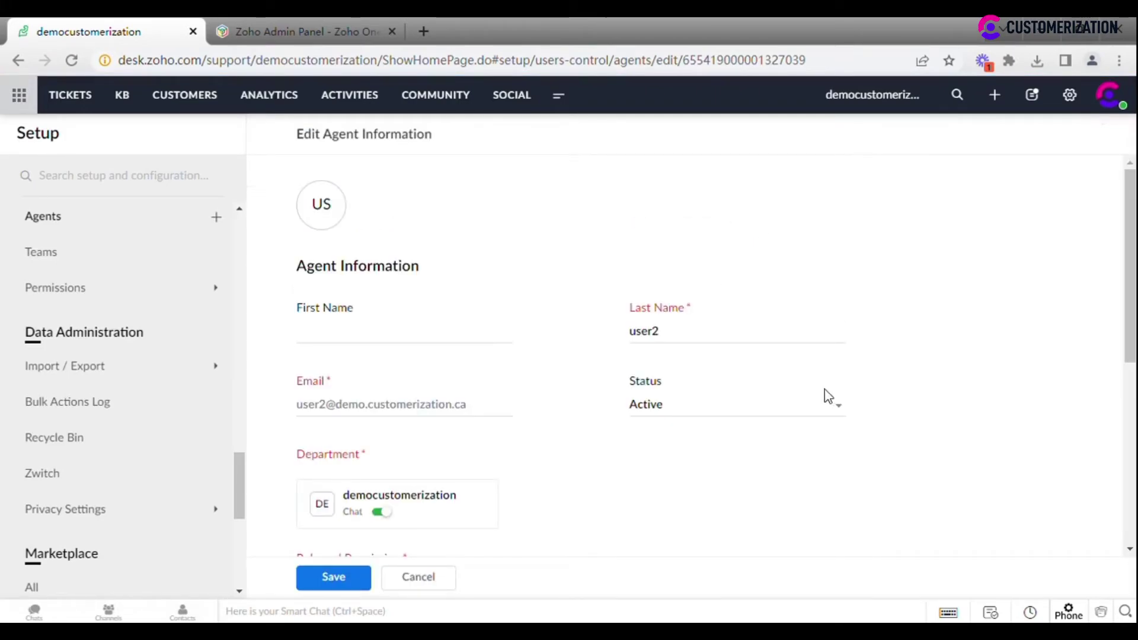
{"action": "left_click", "coordinate": [818, 410]}
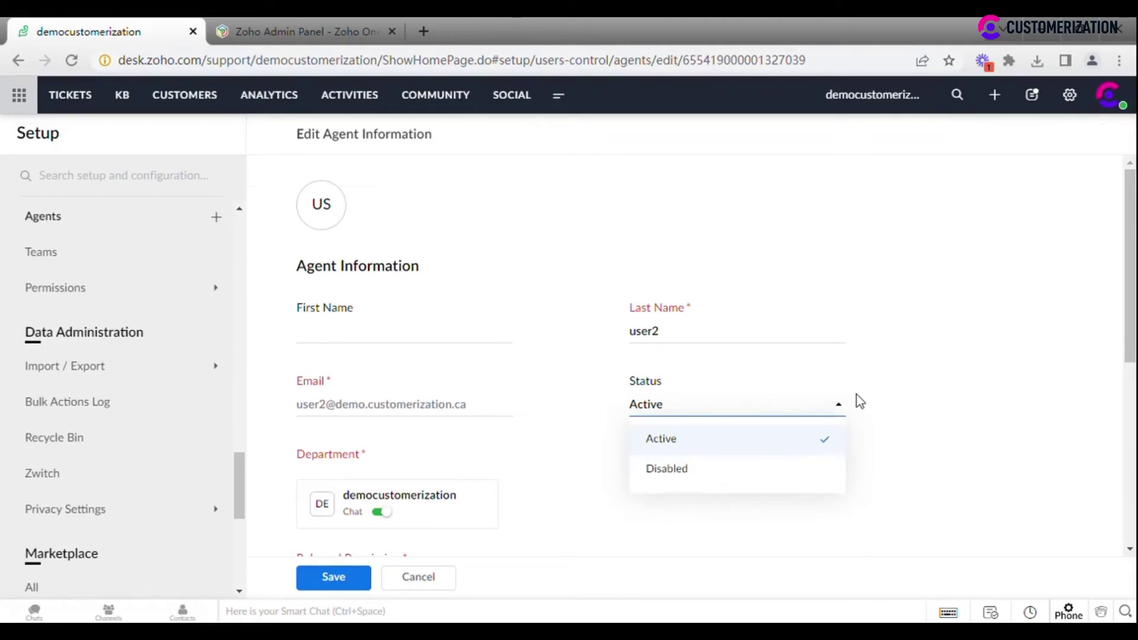
{"action": "left_click", "coordinate": [844, 409]}
{"action": "scroll", "coordinate": [844, 411], "scroll_direction": "down", "scroll_amount": 3}
{"action": "scroll", "coordinate": [845, 409], "scroll_direction": "down", "scroll_amount": 2}
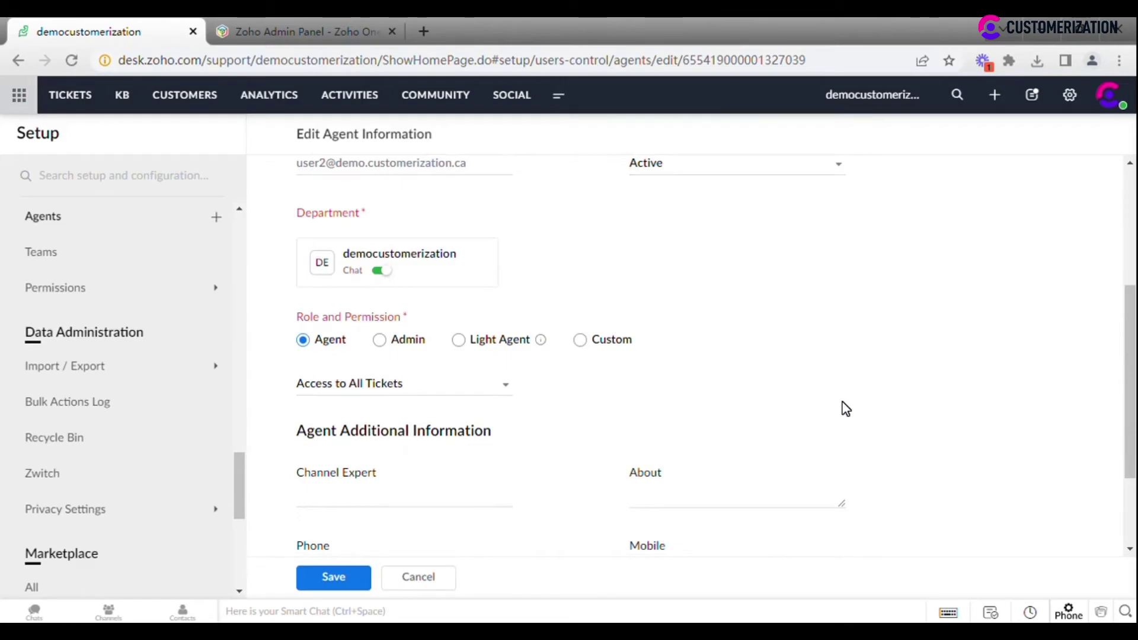
{"action": "left_click", "coordinate": [381, 343]}
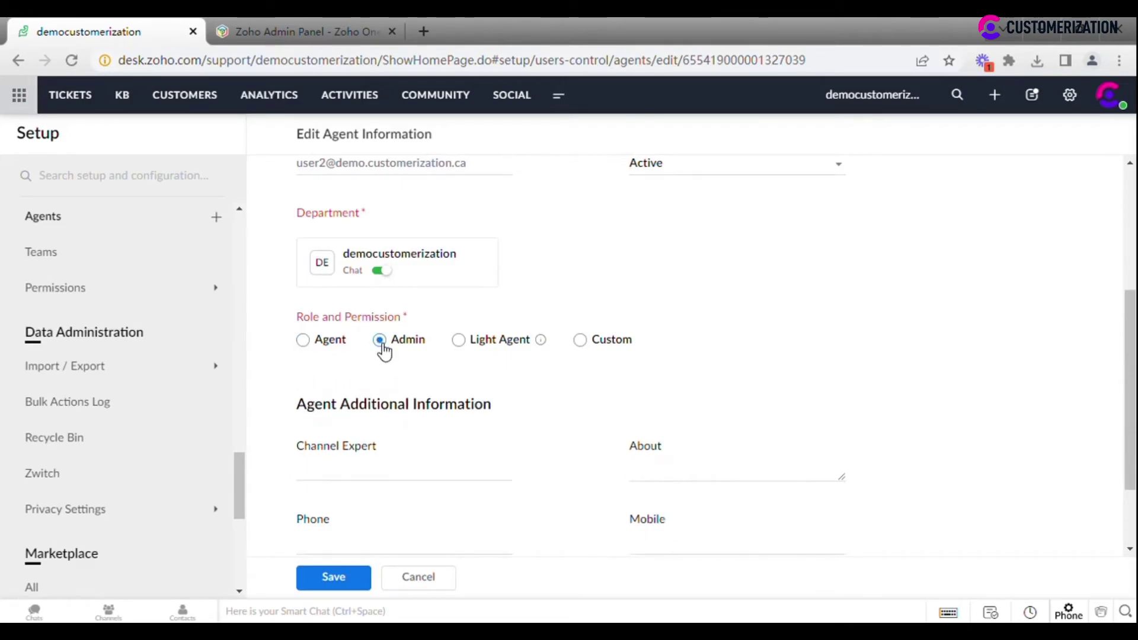
{"action": "scroll", "coordinate": [383, 349], "scroll_direction": "down", "scroll_amount": 2}
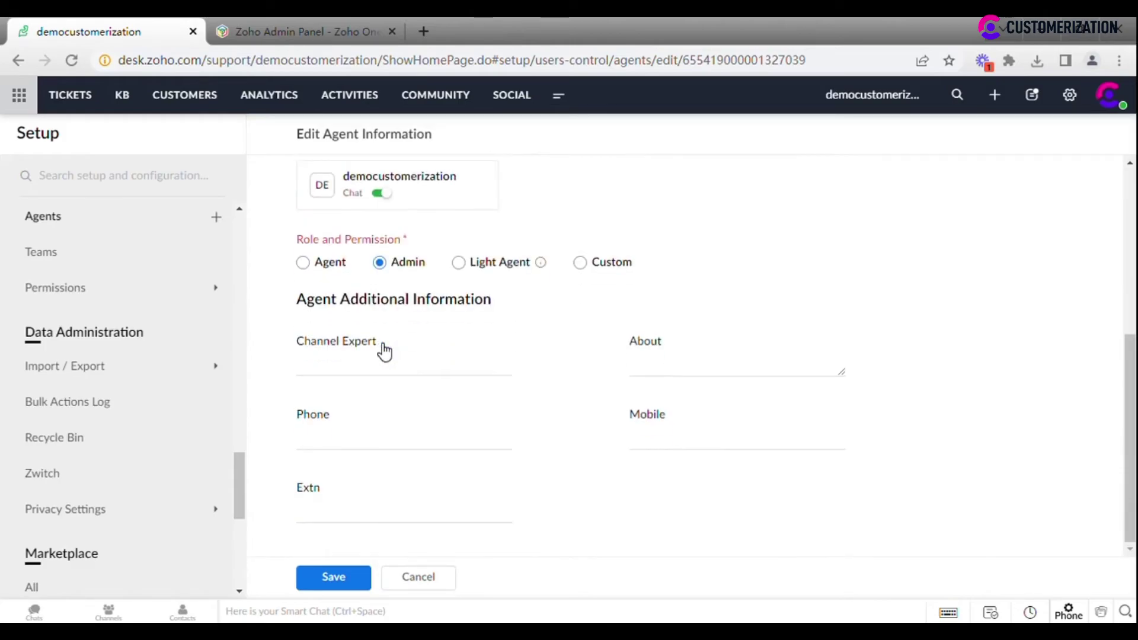
{"action": "left_click", "coordinate": [321, 579]}
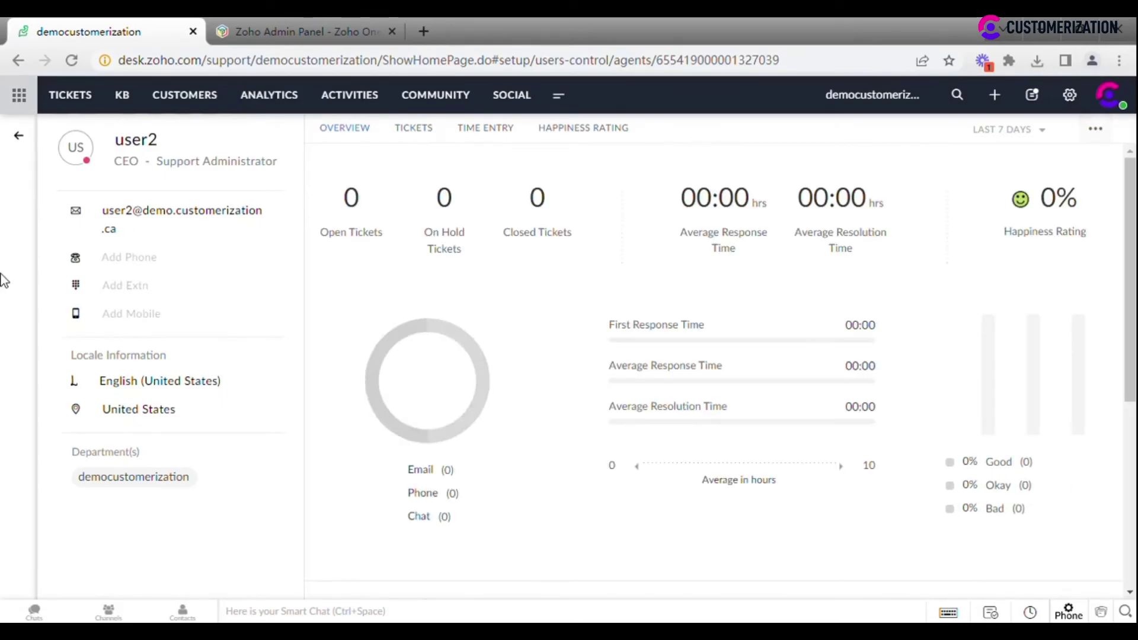
Return to the agents list and choose Delete on user2's card.
{"action": "left_click", "coordinate": [24, 142]}
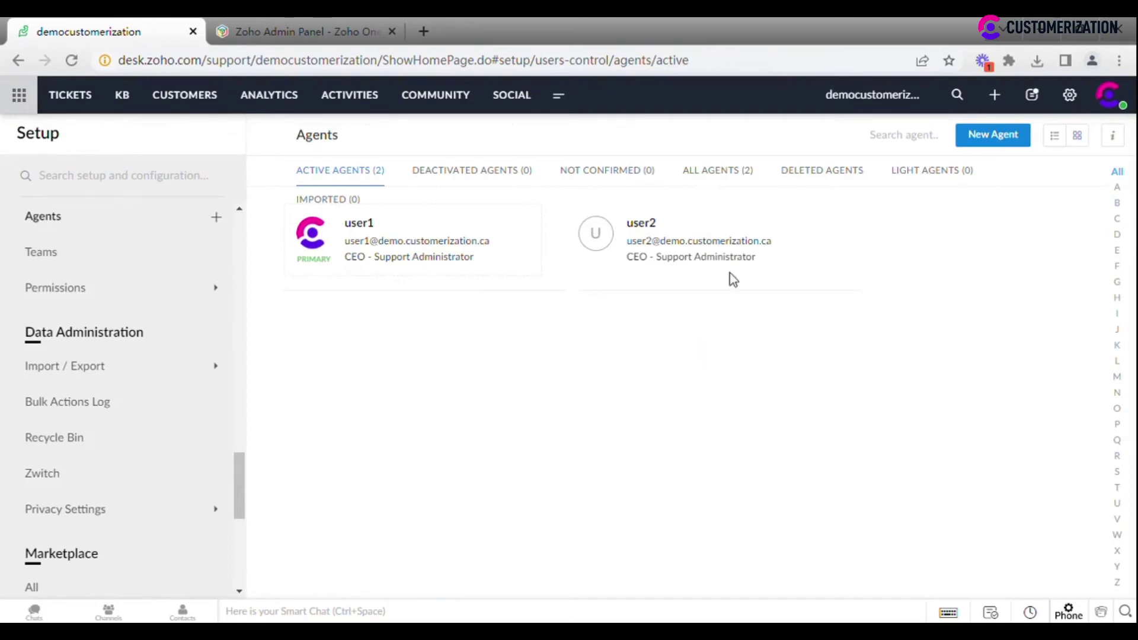
{"action": "mouse_move", "coordinate": [741, 255]}
{"action": "left_click", "coordinate": [802, 224]}
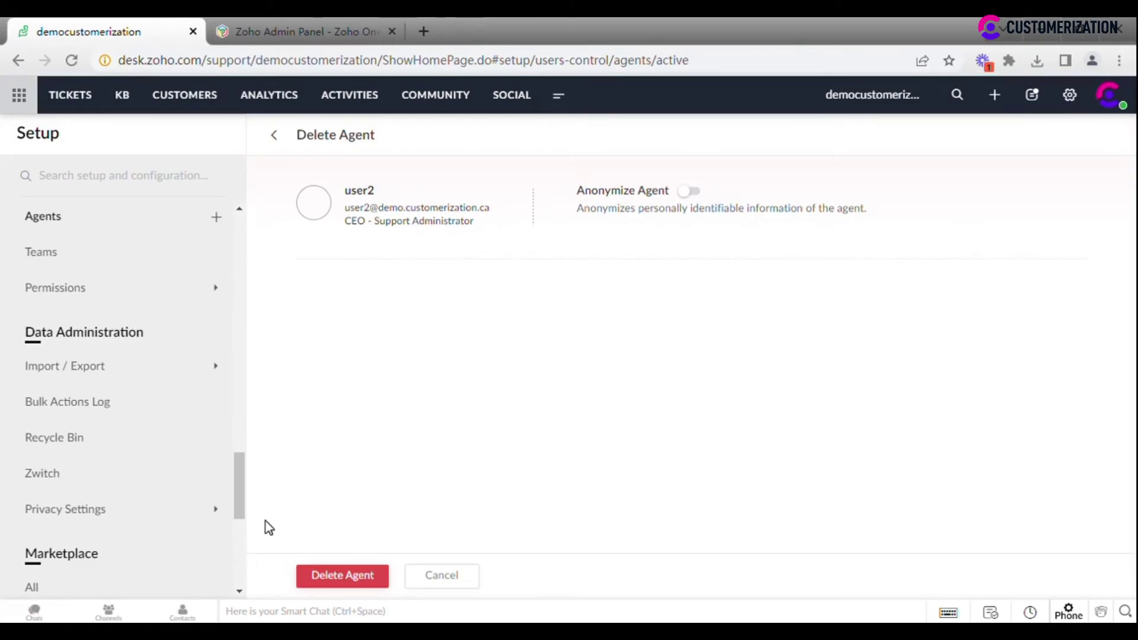
Delete agent user2 and confirm with Yes, Delete Now.
{"action": "left_click", "coordinate": [331, 578]}
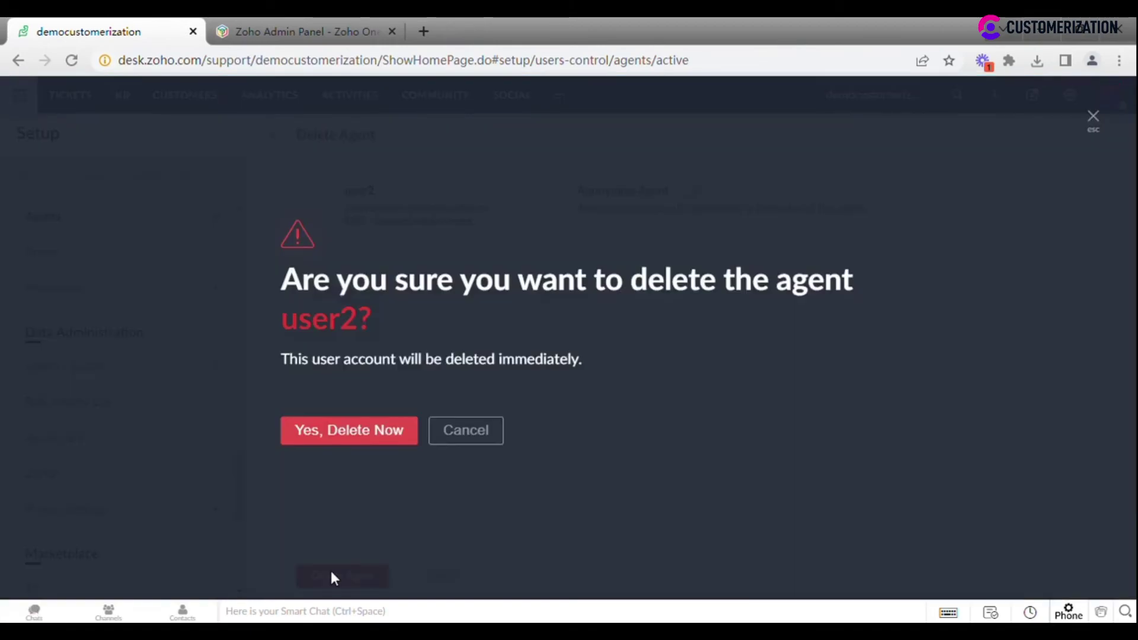
{"action": "left_click", "coordinate": [363, 439]}
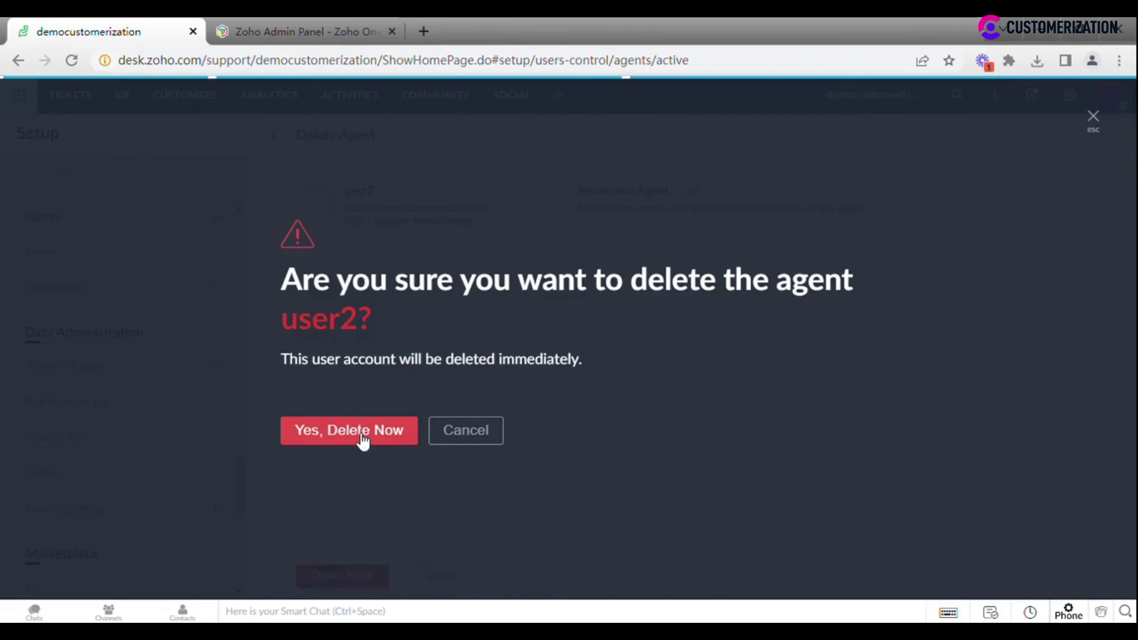